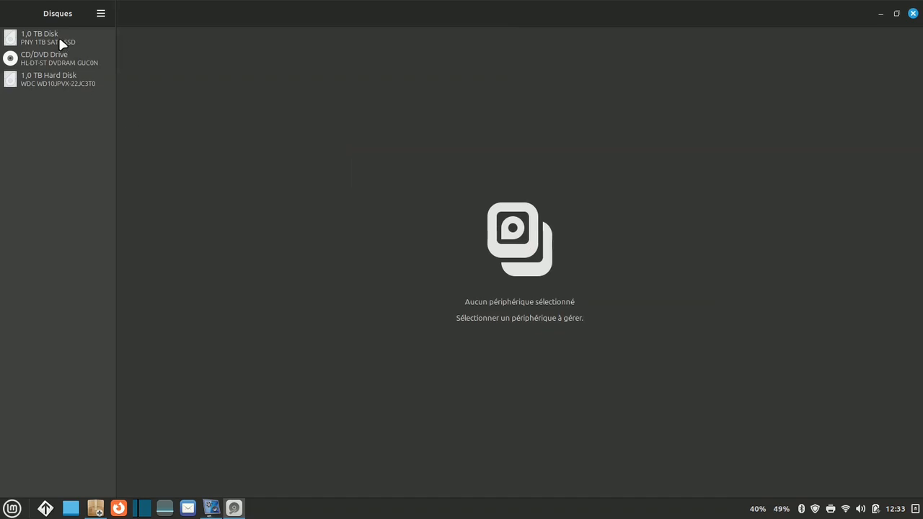
Step: Inspect the main file system partition of the PNY SSD and the partition of the WDC hard disk, and close Disques
left_click(59, 38)
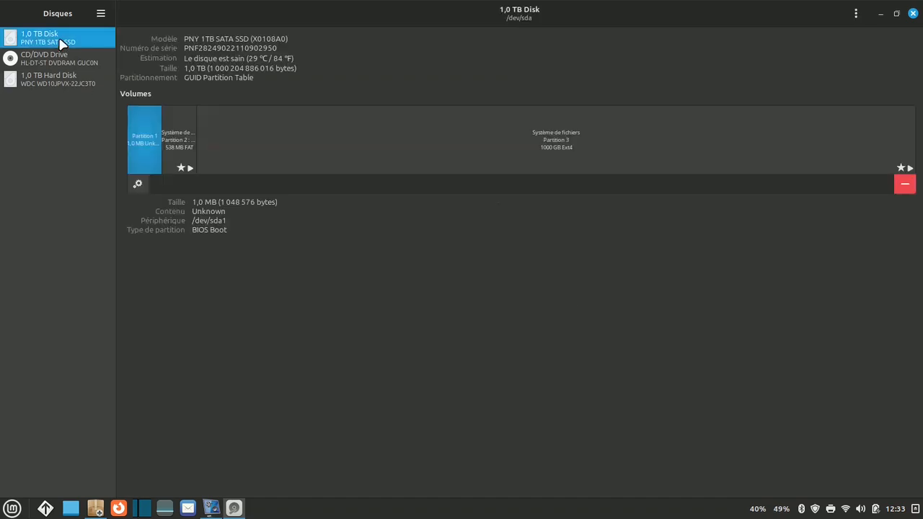
left_click(401, 141)
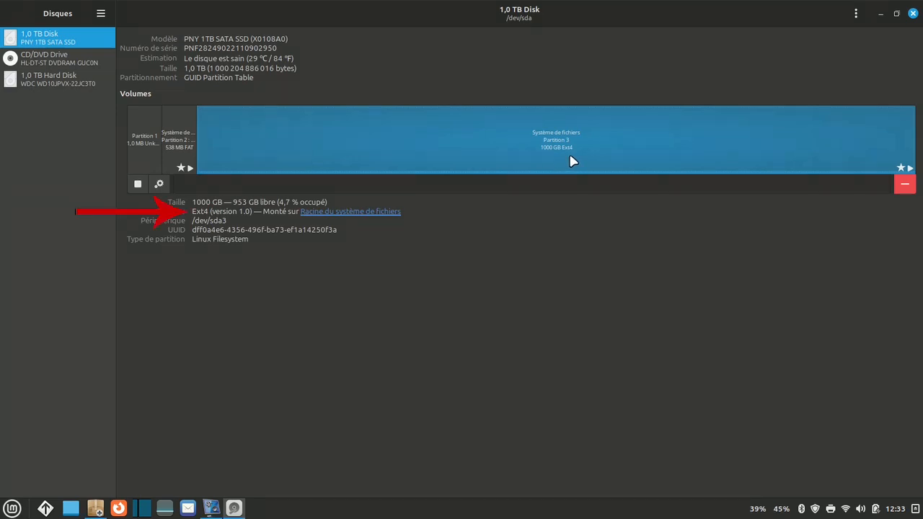
left_click(57, 85)
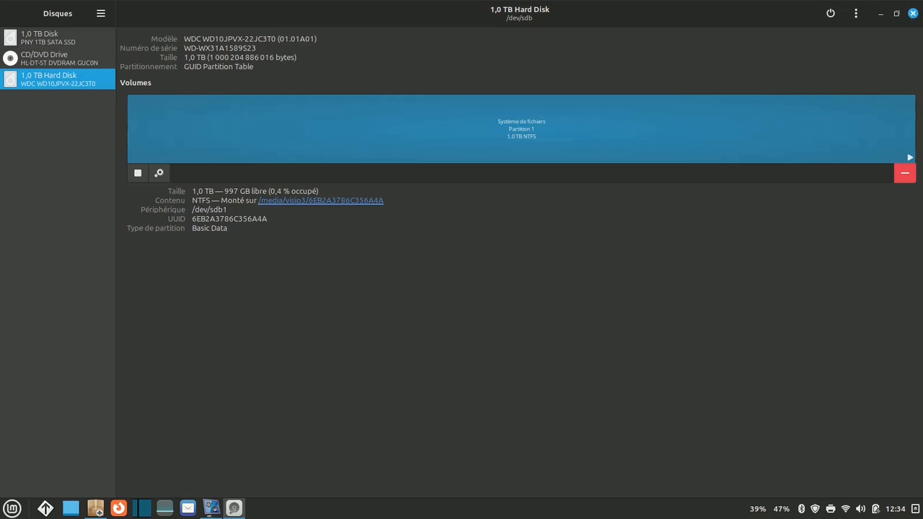
left_click(911, 13)
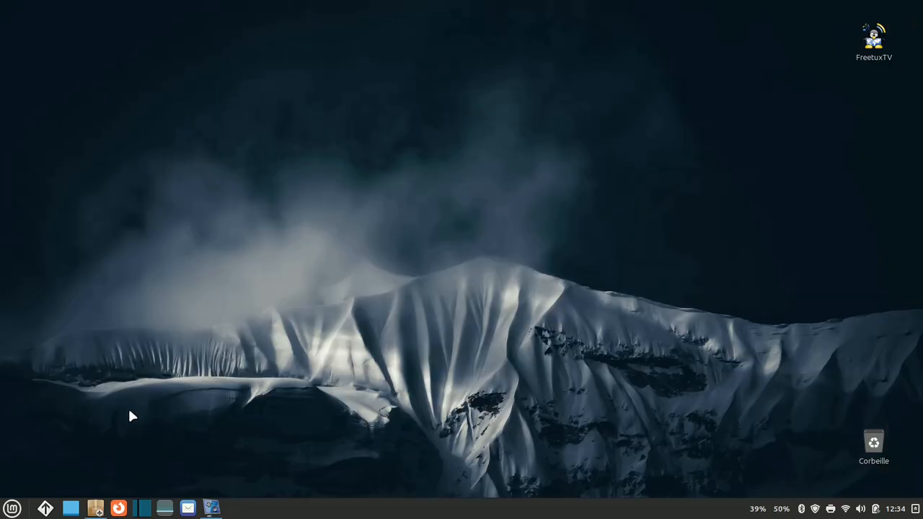
Step: Search for GParted in the Logithèque software manager and show its application details
left_click(12, 508)
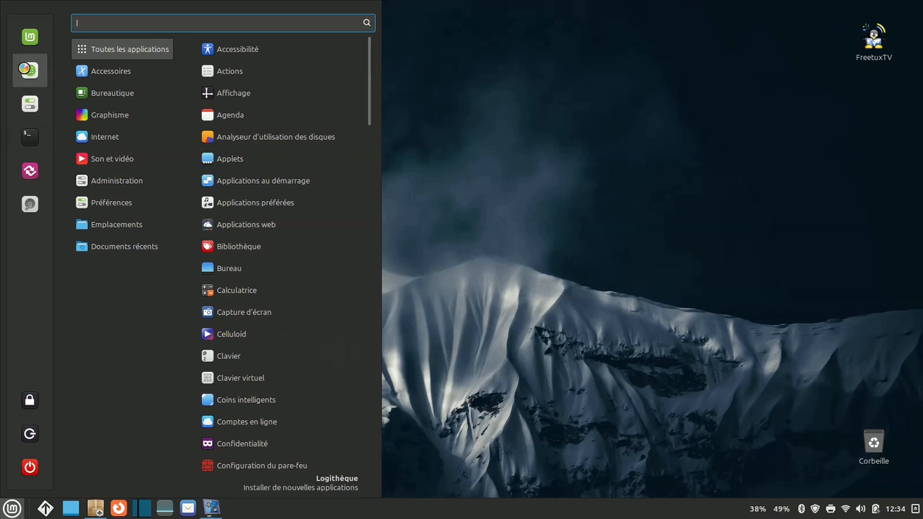
left_click(26, 70)
type("G")
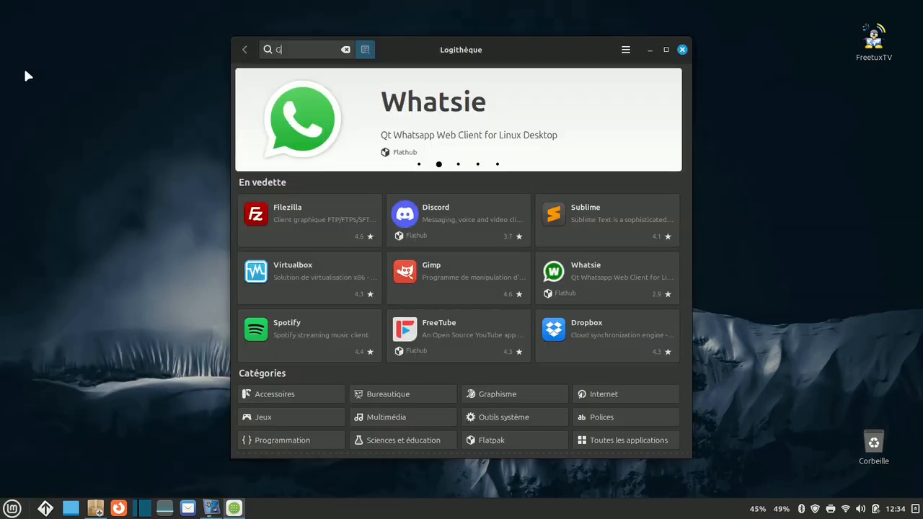
type("Parted")
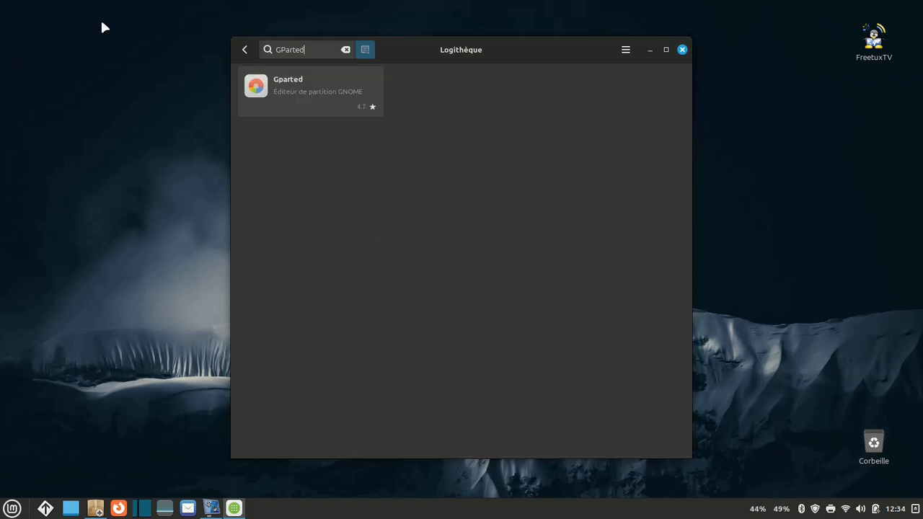
left_click(318, 94)
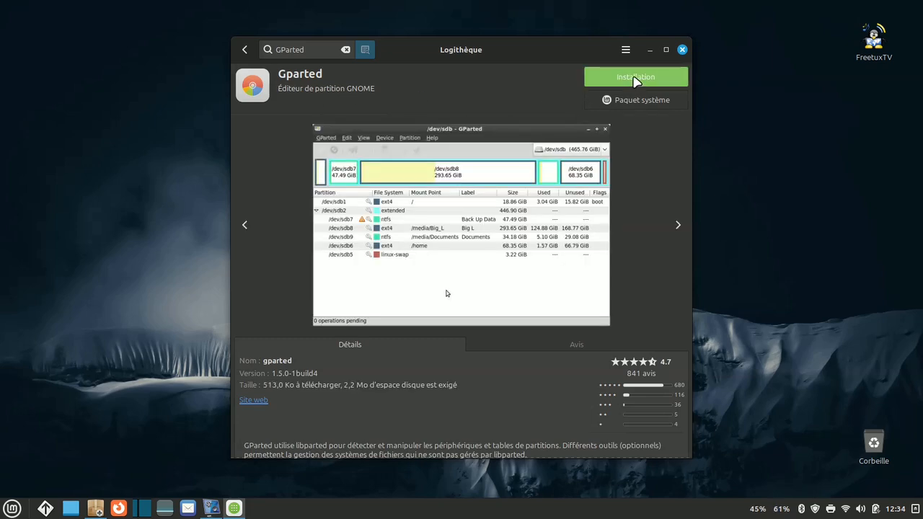
Step: Install GParted with its additional packages, authenticate with the account password, and close the Logithèque
left_click(635, 78)
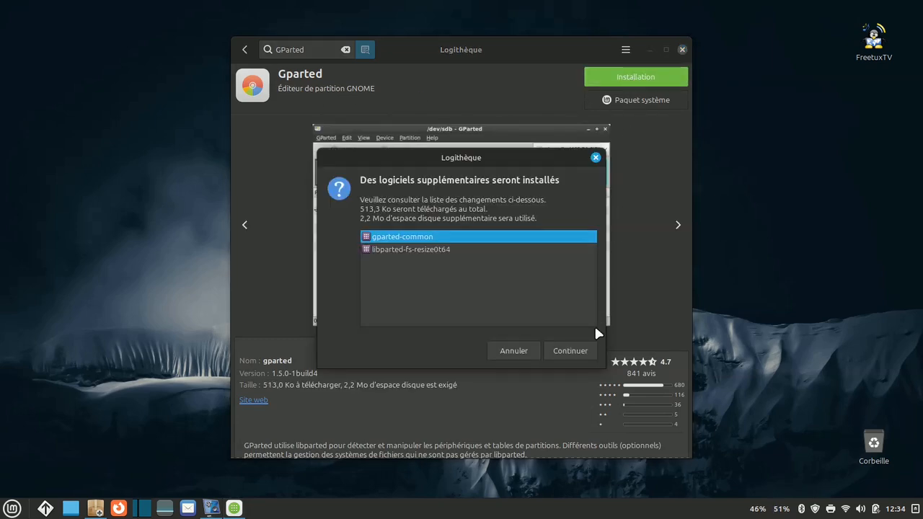
left_click(570, 351)
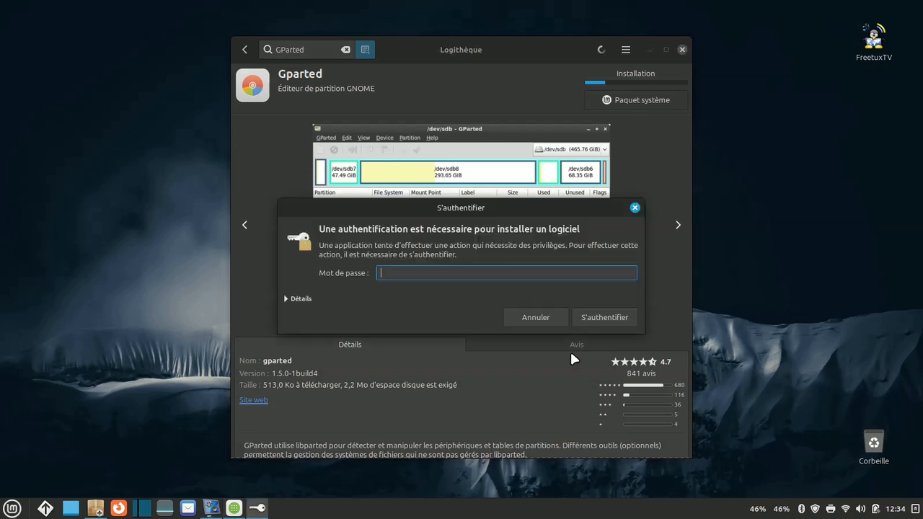
type("••••••••")
key("Return")
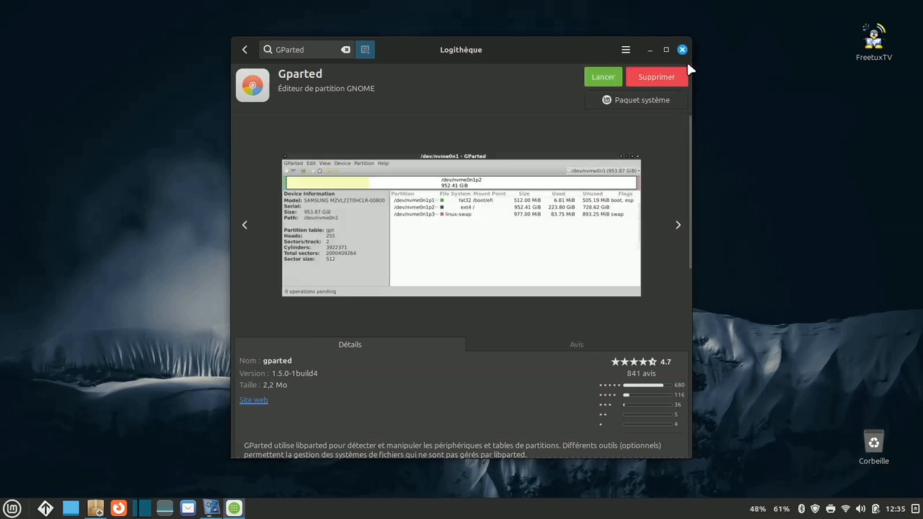
left_click(682, 50)
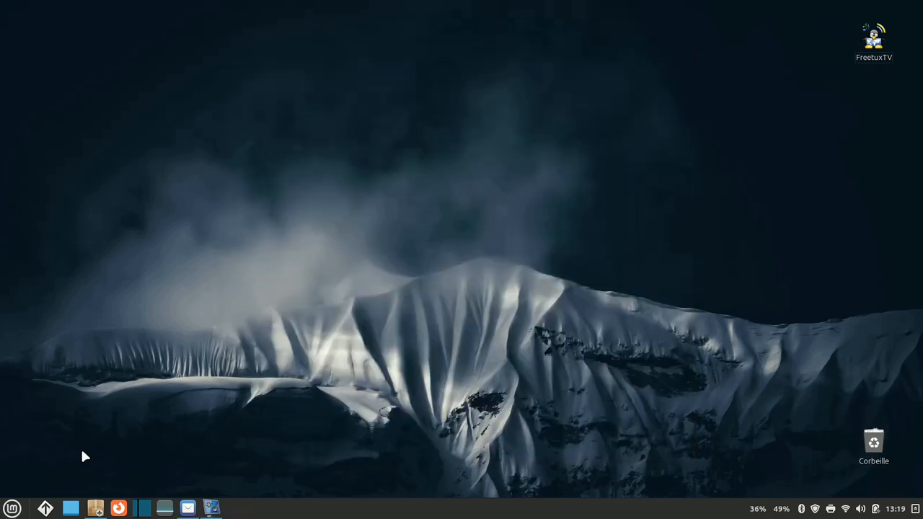
Step: Check how the second disk's volume is named among the system places and open the personal folder
left_click(45, 508)
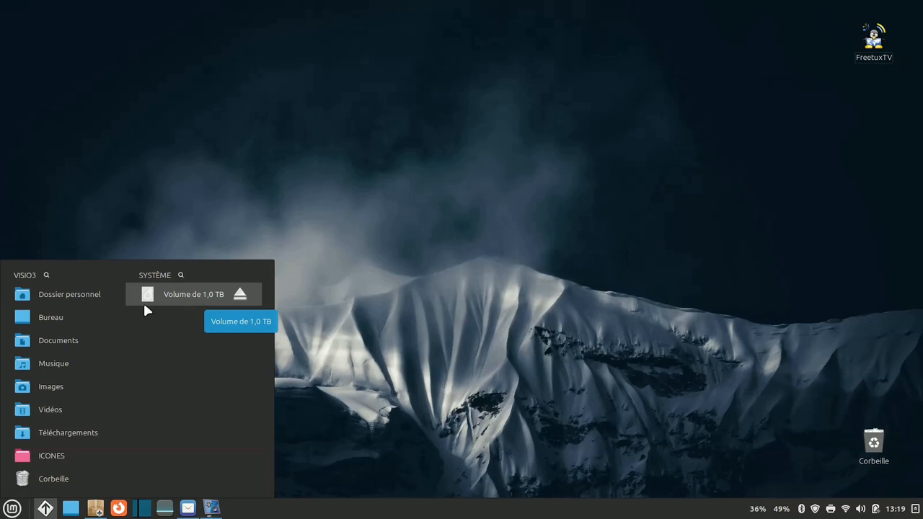
left_click(64, 295)
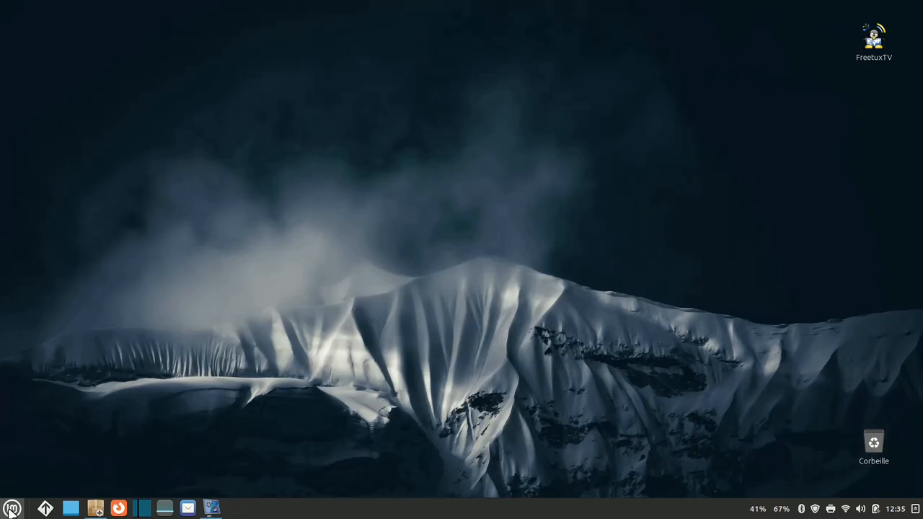
Step: Add GParted from the Administration applications to the favourites
left_click(10, 510)
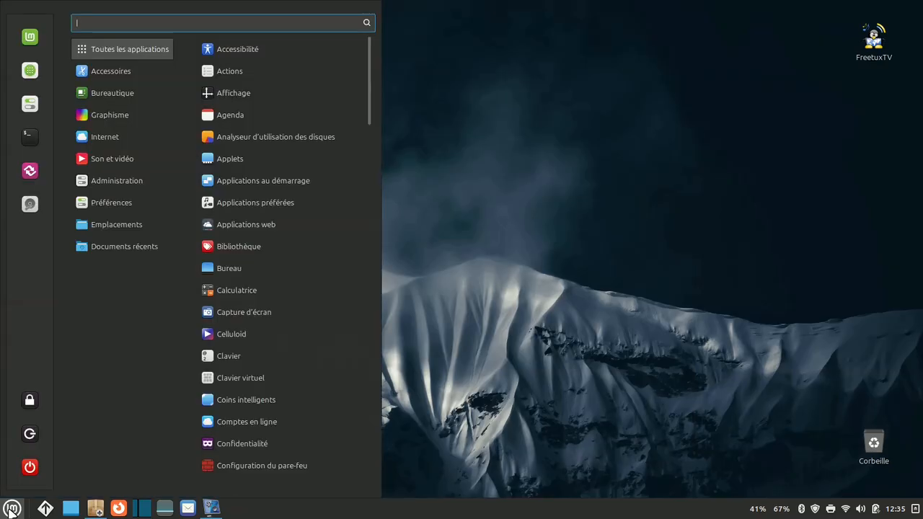
mouse_move(153, 183)
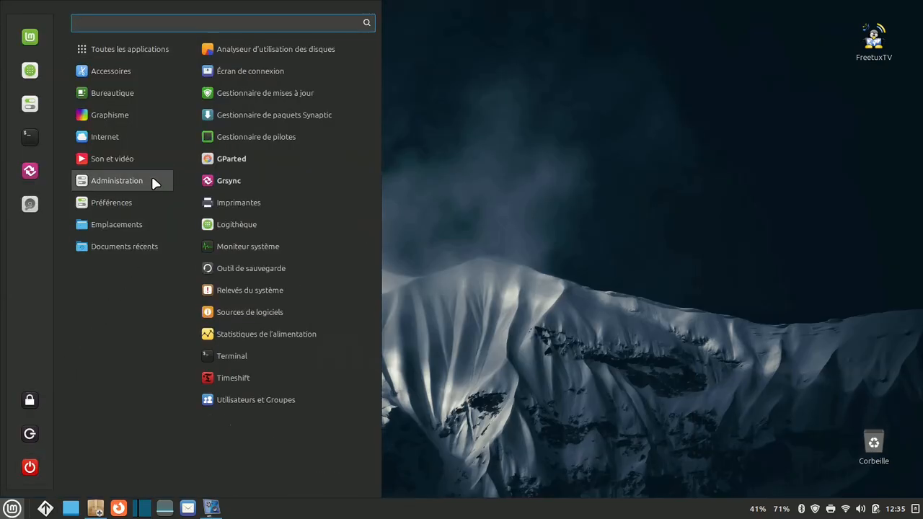
right_click(229, 162)
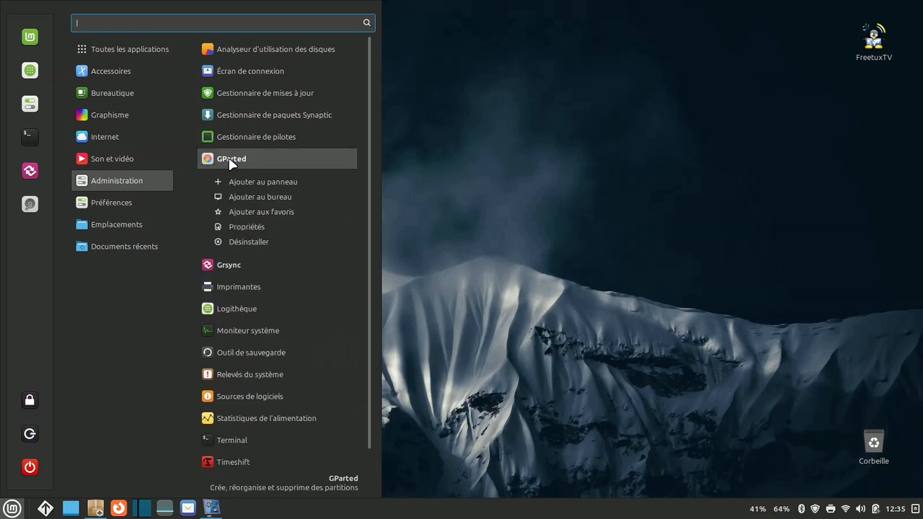
left_click(254, 213)
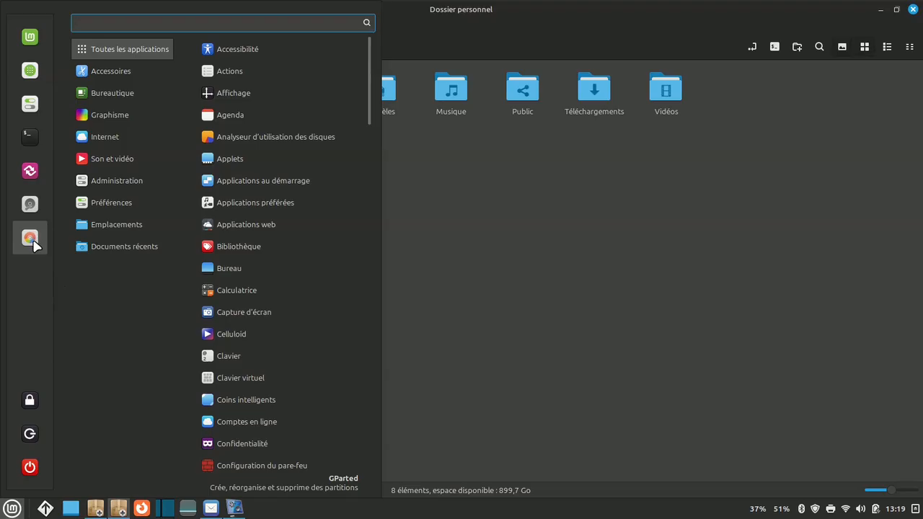
Step: Launch GParted from the favourites, authenticate with the account password, and maximize its window
left_click(30, 238)
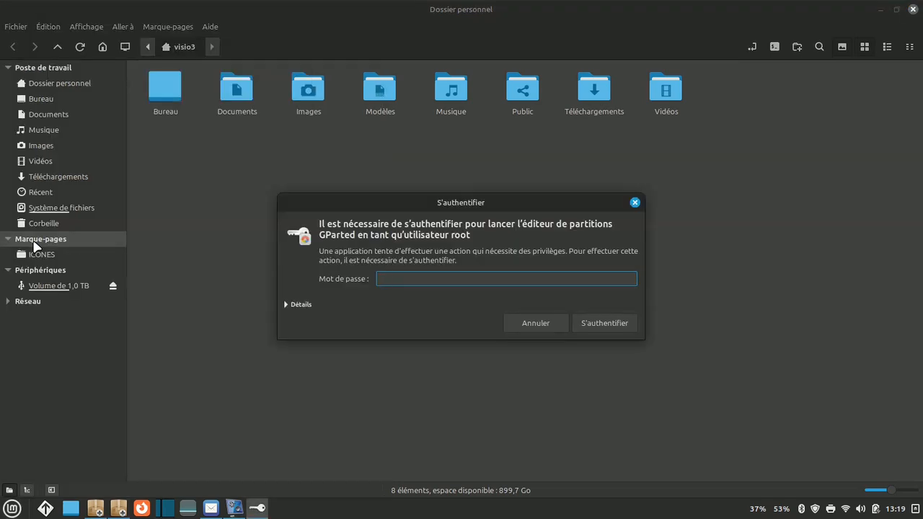
type("••••••••••••")
key("Return")
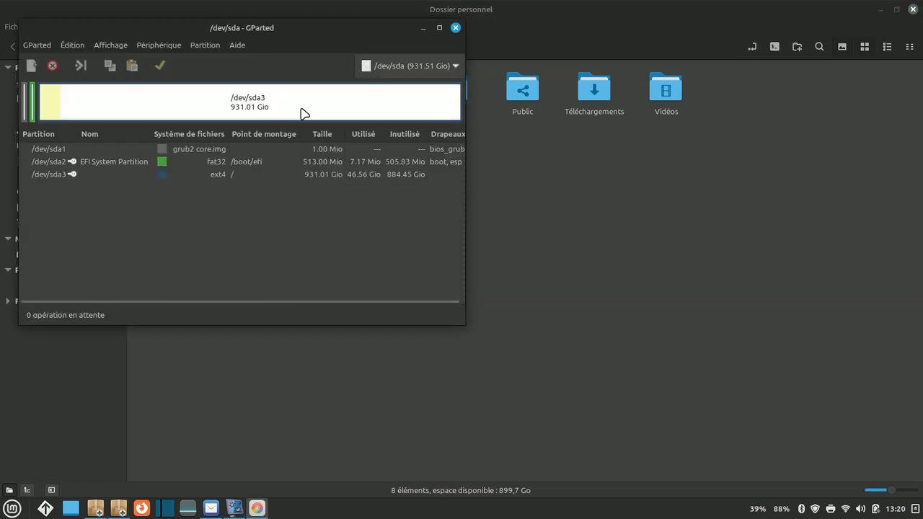
left_click(439, 28)
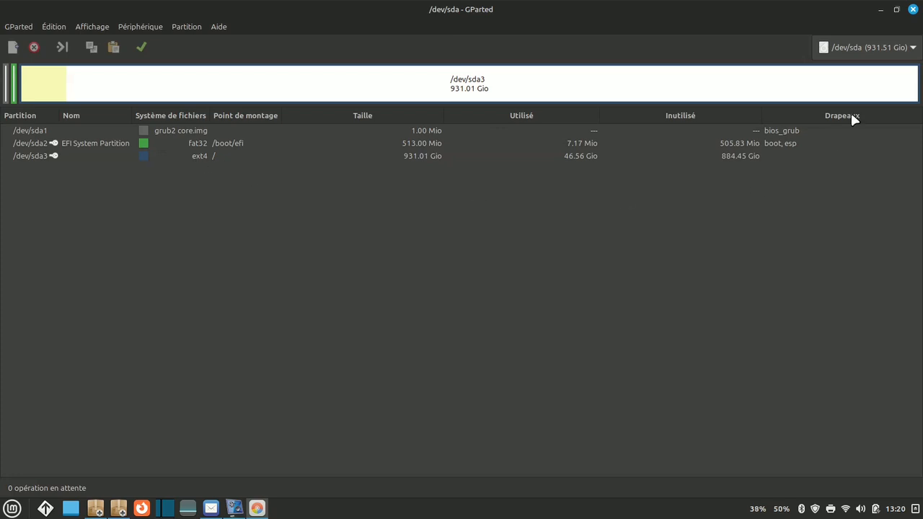
Step: Switch to the disk /dev/sdb and unmount its partition /dev/sdb1
left_click(913, 48)
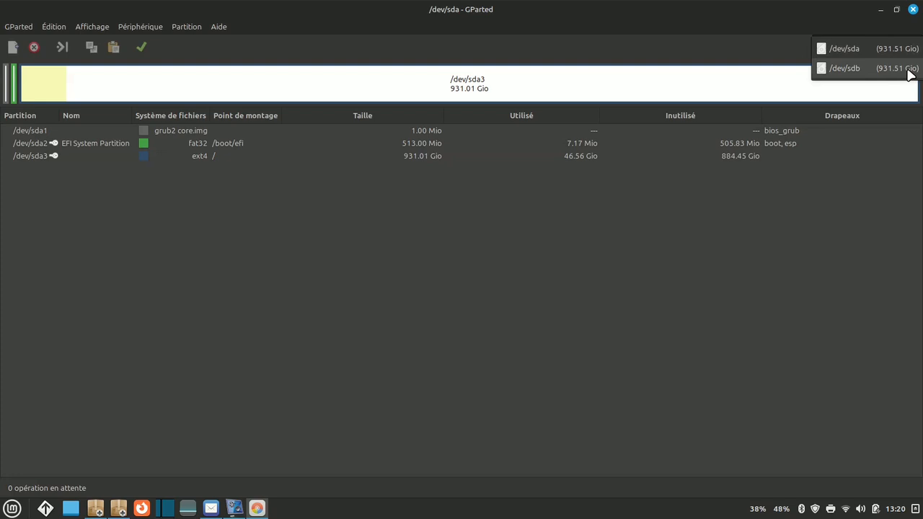
left_click(850, 68)
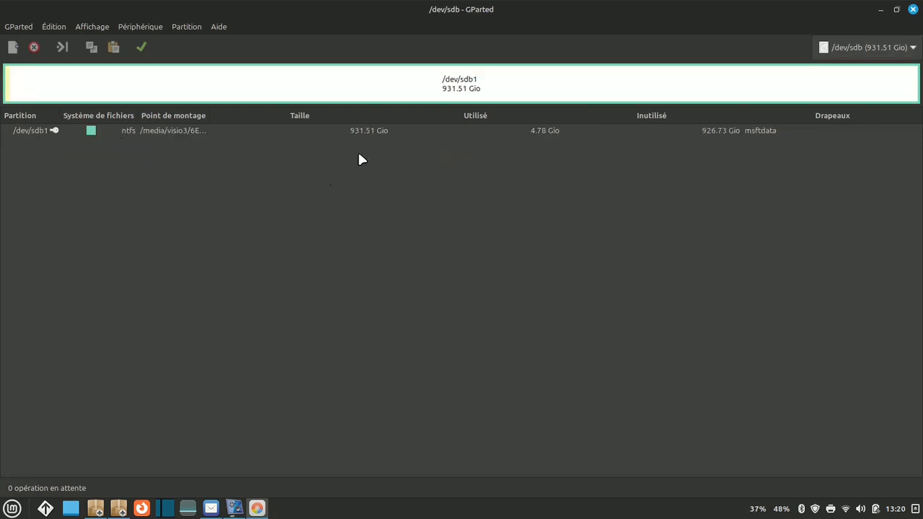
left_click(369, 130)
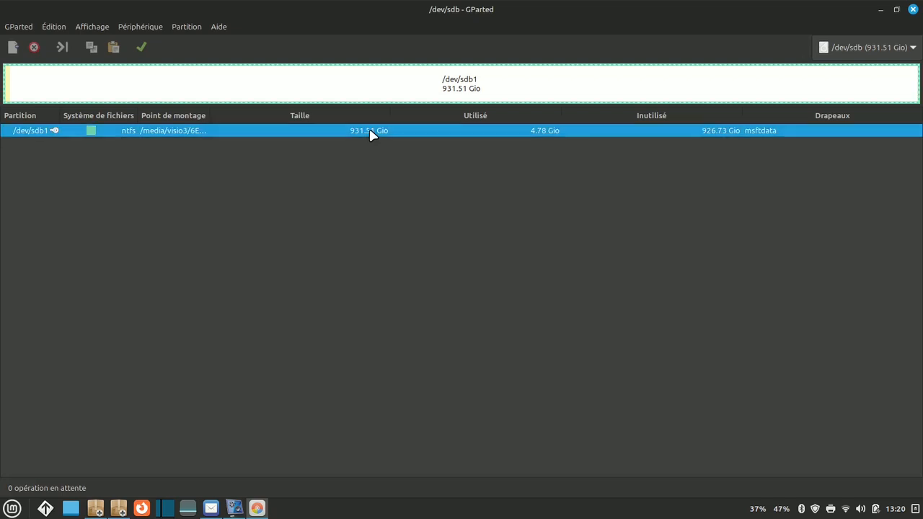
right_click(369, 131)
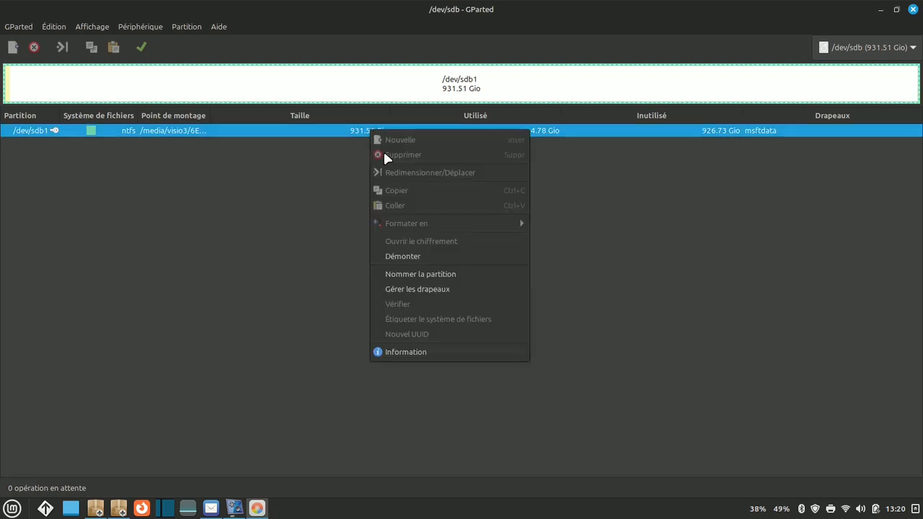
left_click(404, 255)
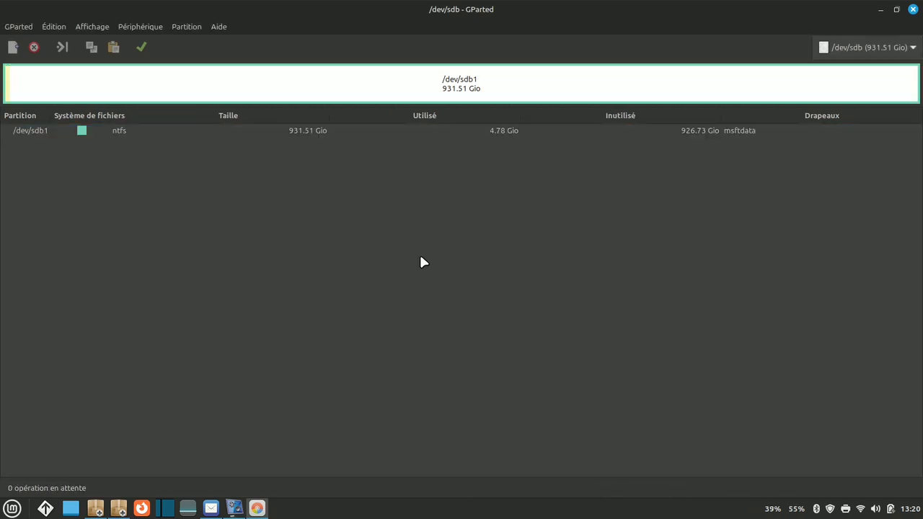
Step: Set the file system label of /dev/sdb1 to SAUVEGARDE
left_click(305, 135)
right_click(306, 134)
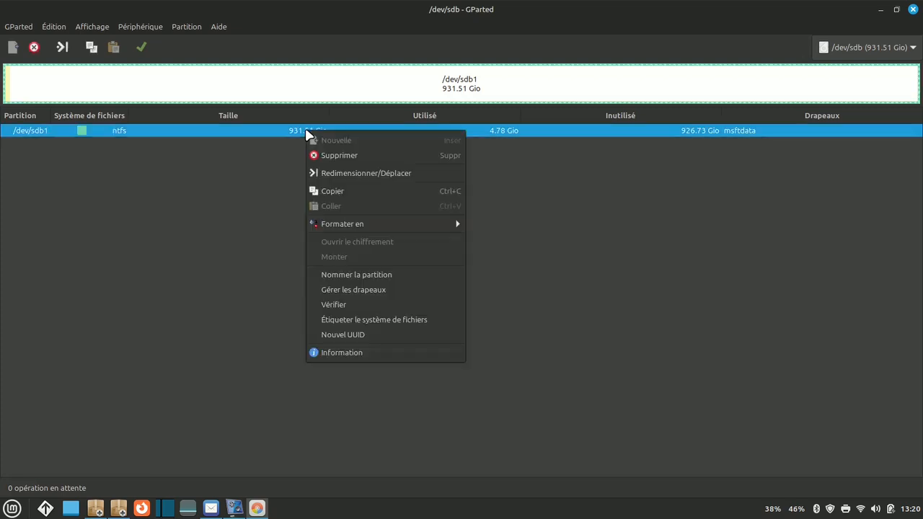
left_click(378, 318)
type("SAUVE")
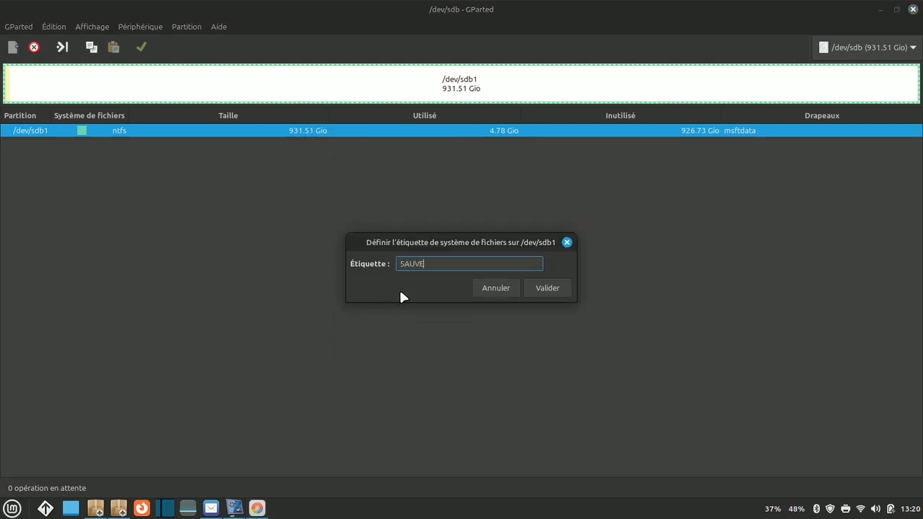
type("GARDE")
left_click(545, 287)
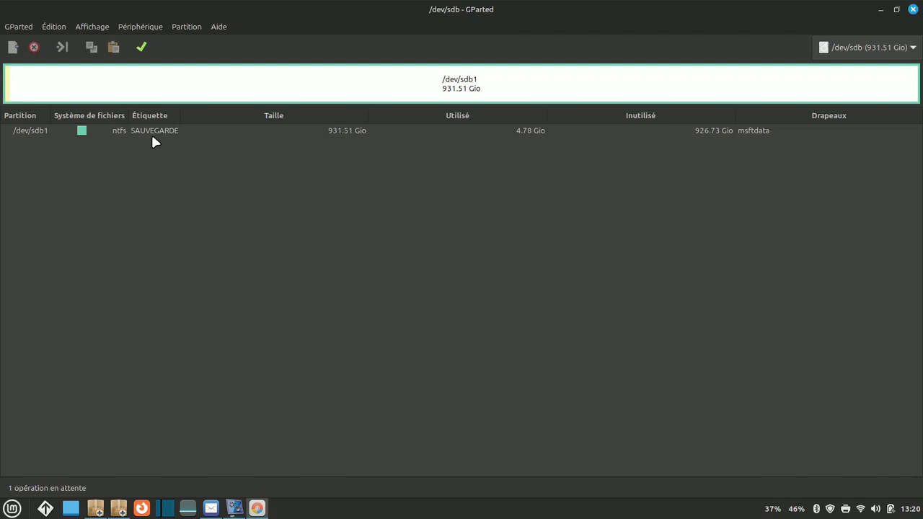
Step: Apply the pending label operation to /dev/sdb and close GParted
left_click(142, 48)
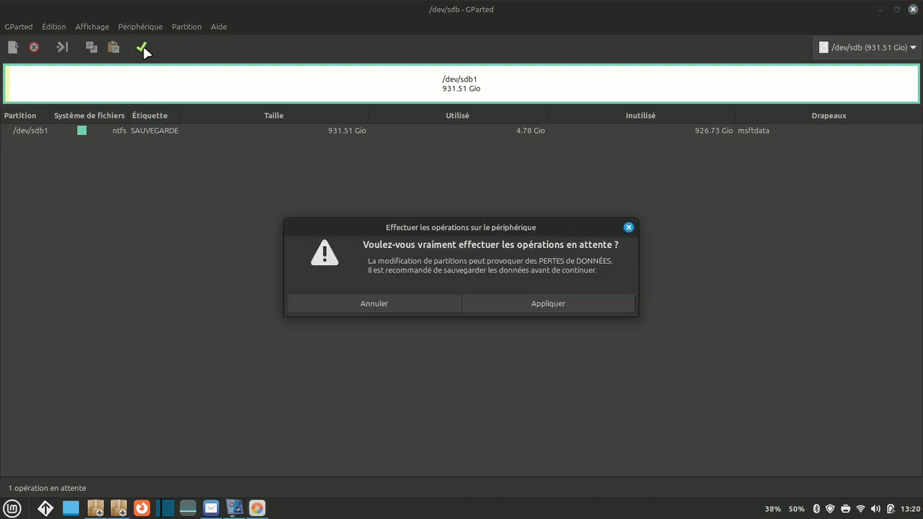
left_click(555, 305)
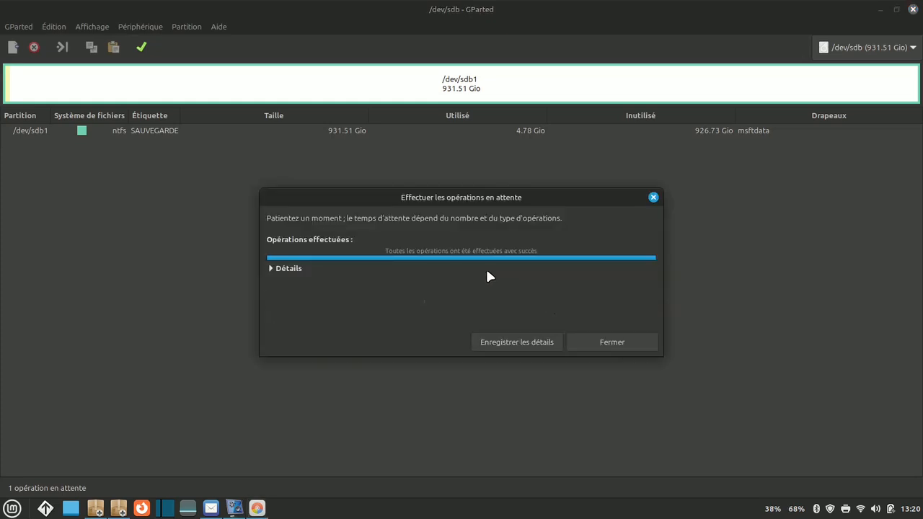
left_click(612, 342)
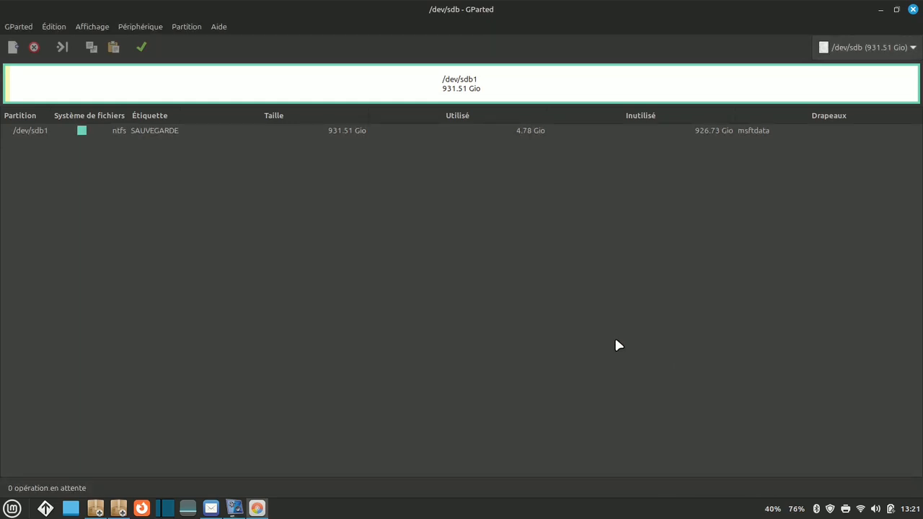
left_click(913, 10)
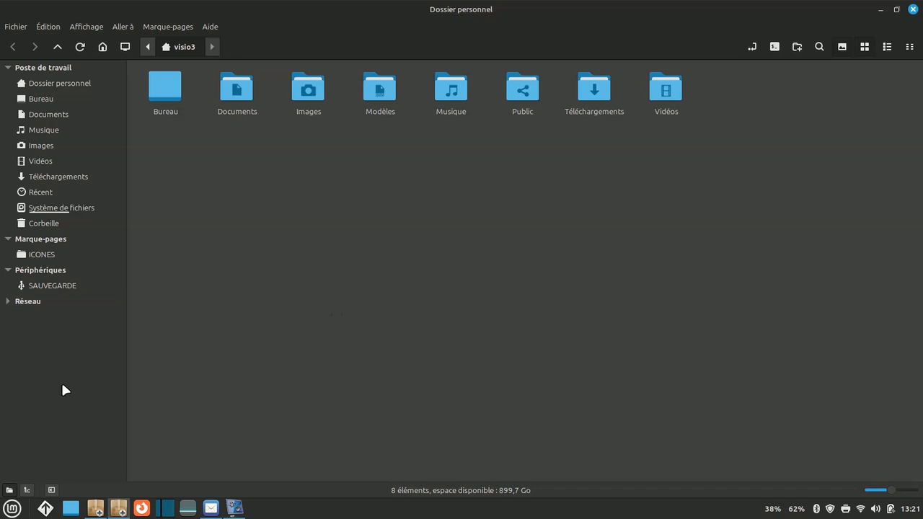
Step: Check the system places list for the SAUVEGARDE volume
left_click(43, 508)
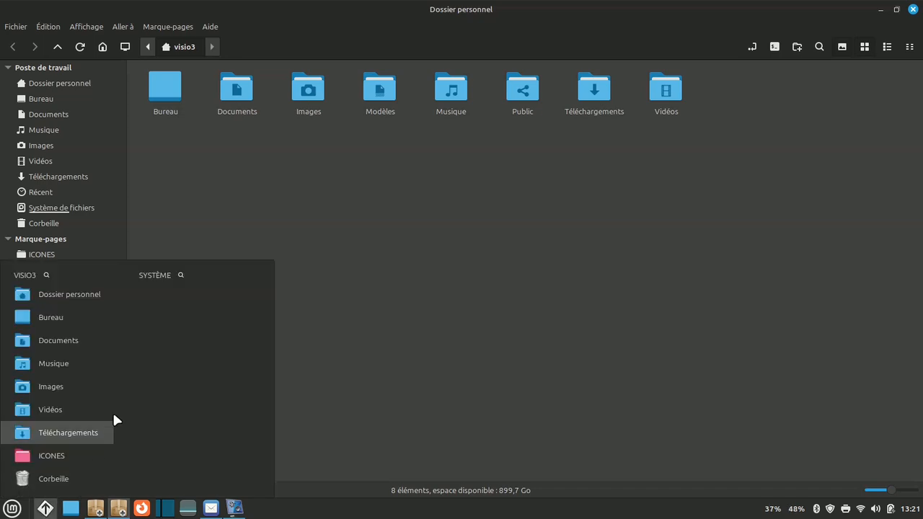
left_click(315, 334)
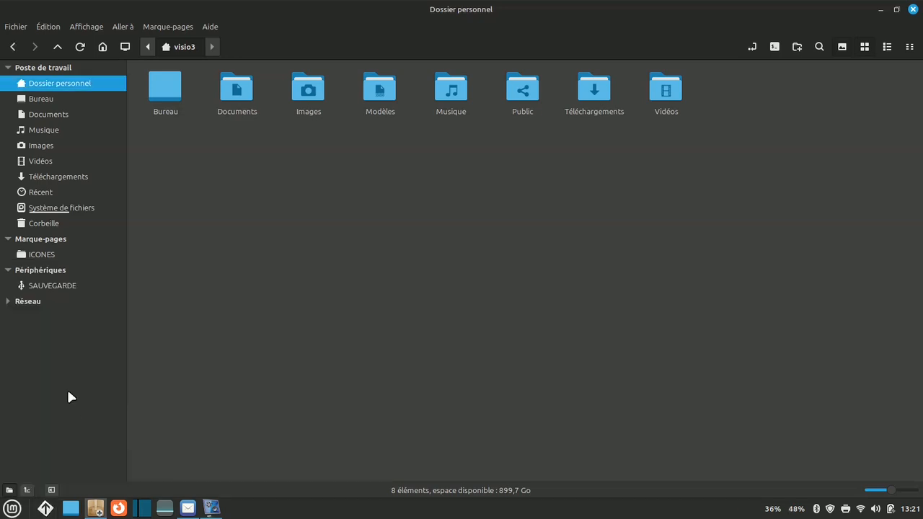
Step: Open the SAUVEGARDE volume in the file manager and look it up among the system places
left_click(48, 286)
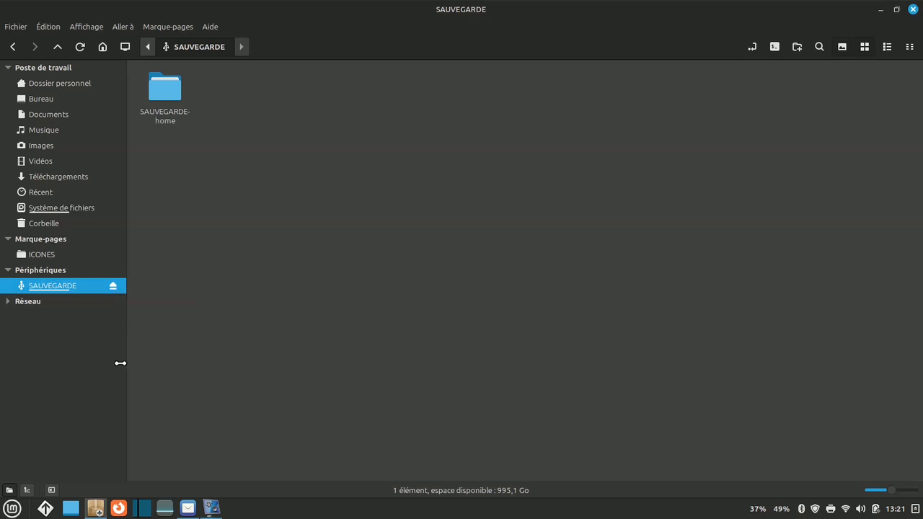
left_click(45, 509)
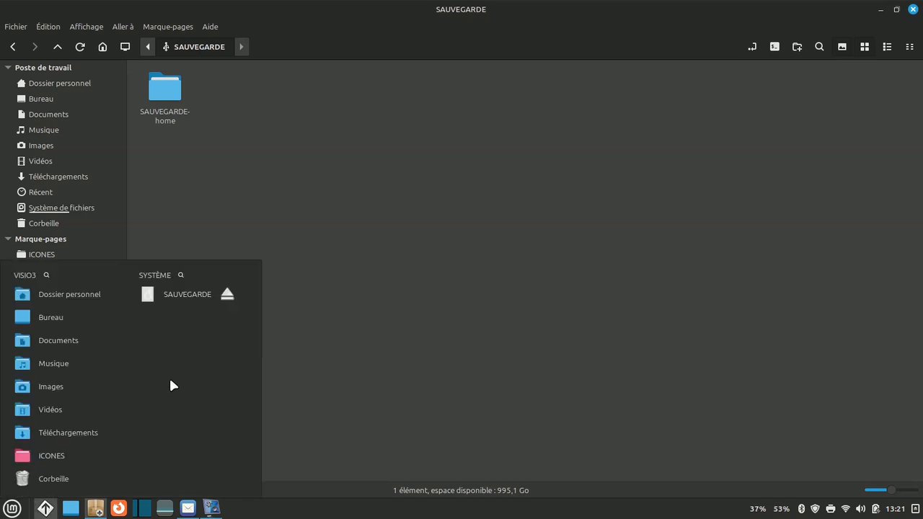
left_click_drag(188, 302, 258, 334)
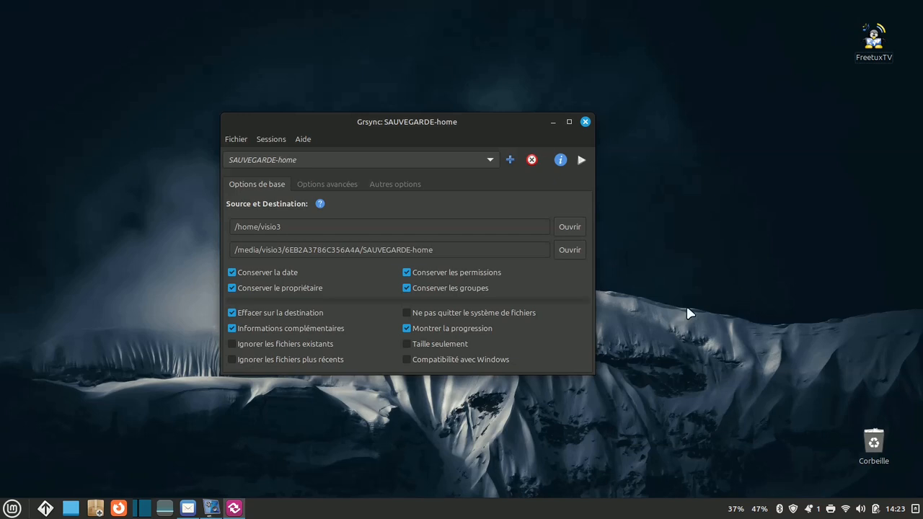
Step: Switch to Grsync, try to run the SAUVEGARDE-home session with its existing destination, and review the error list
left_click(581, 161)
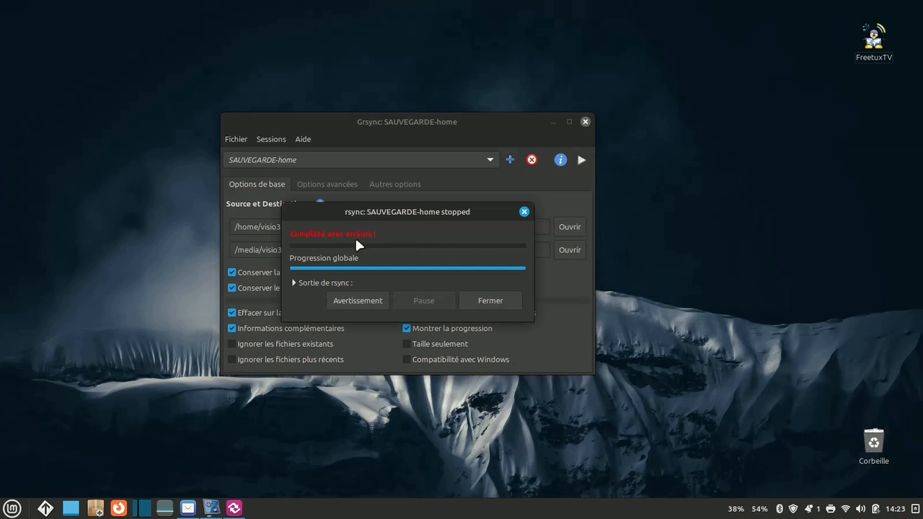
left_click(357, 301)
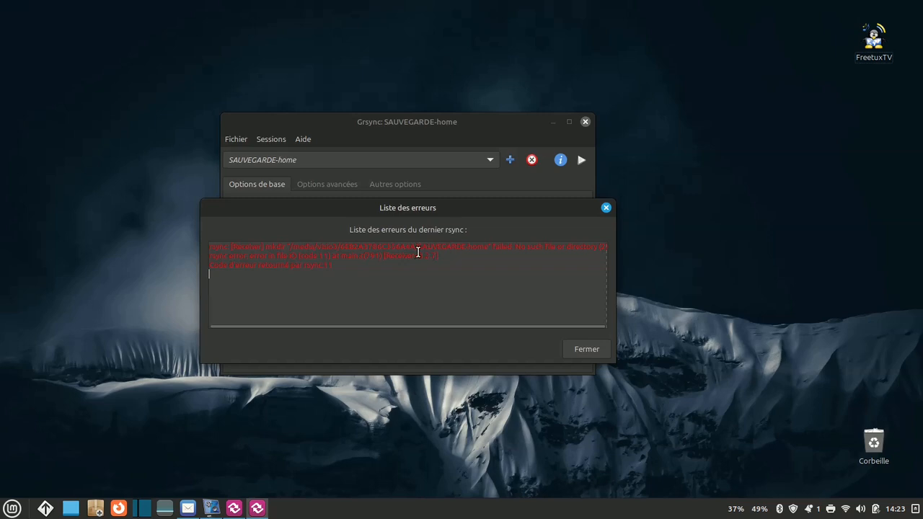
left_click(585, 347)
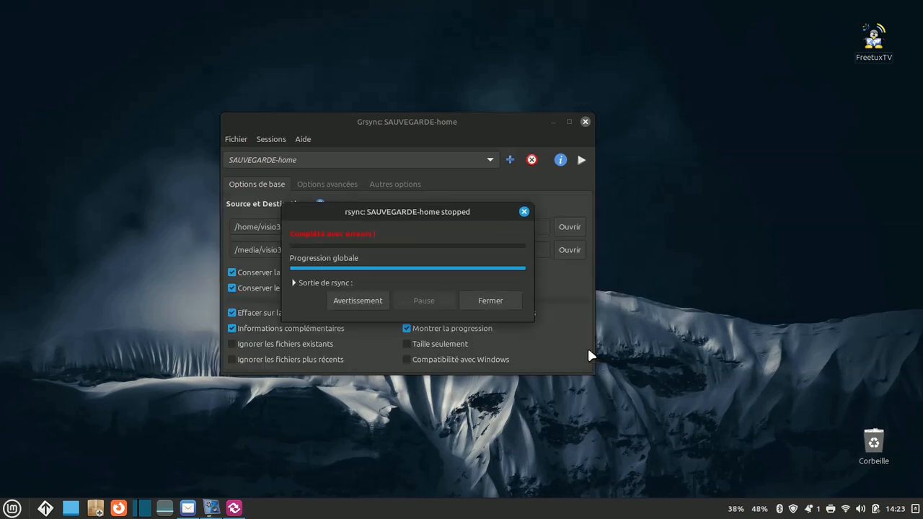
left_click(498, 299)
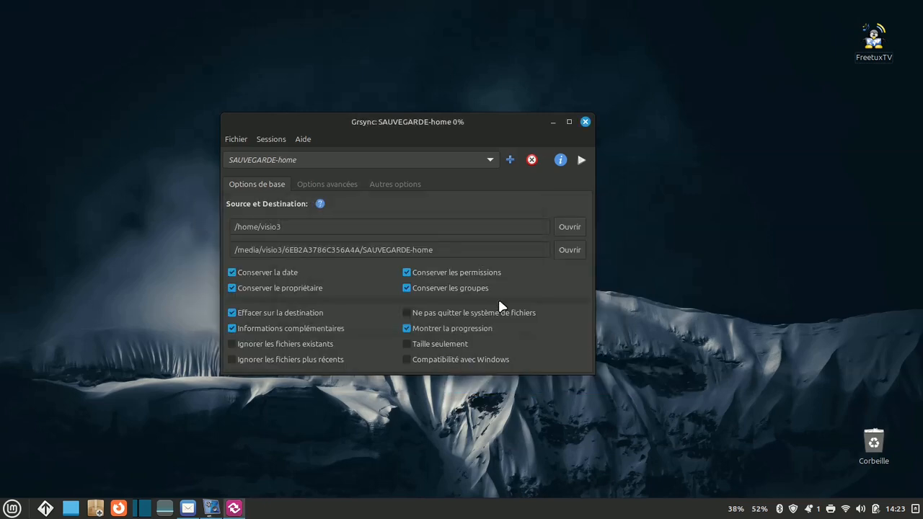
Step: Set the session's destination to the SAUVEGARDE-home folder on the SAUVEGARDE volume
left_click(574, 251)
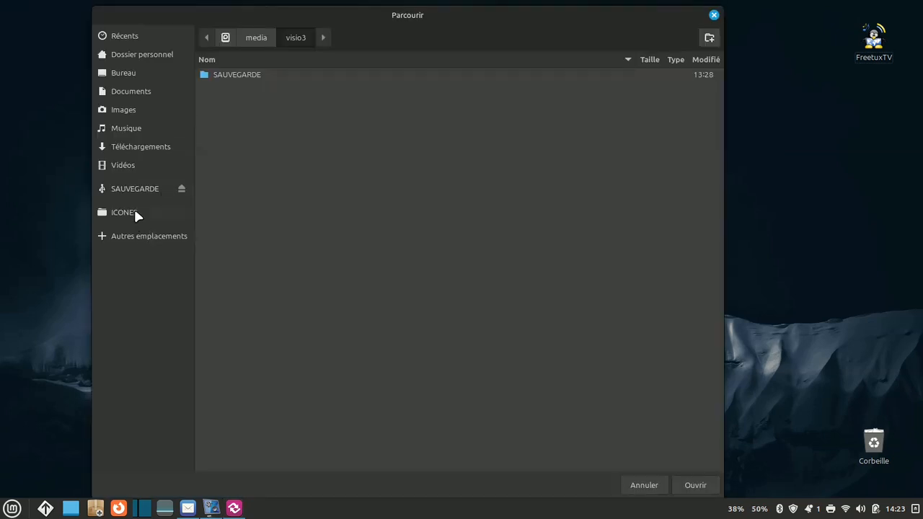
left_click(135, 188)
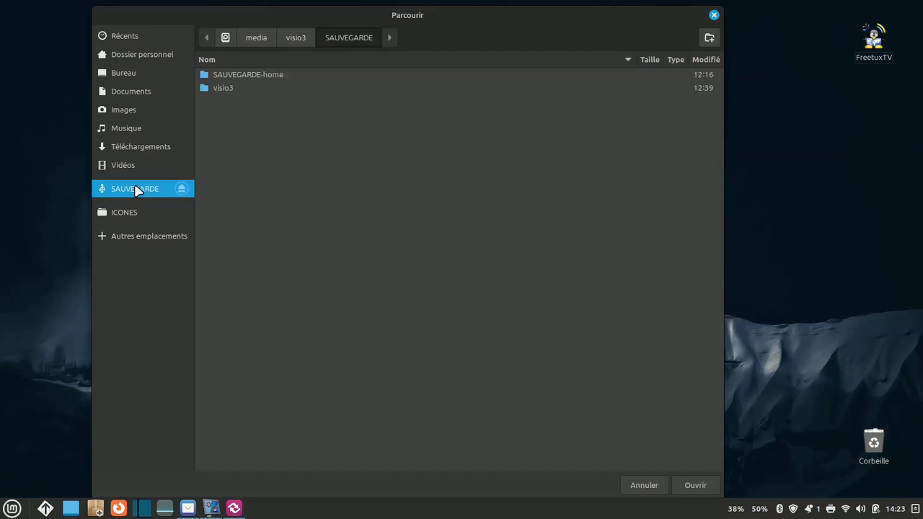
left_click(256, 75)
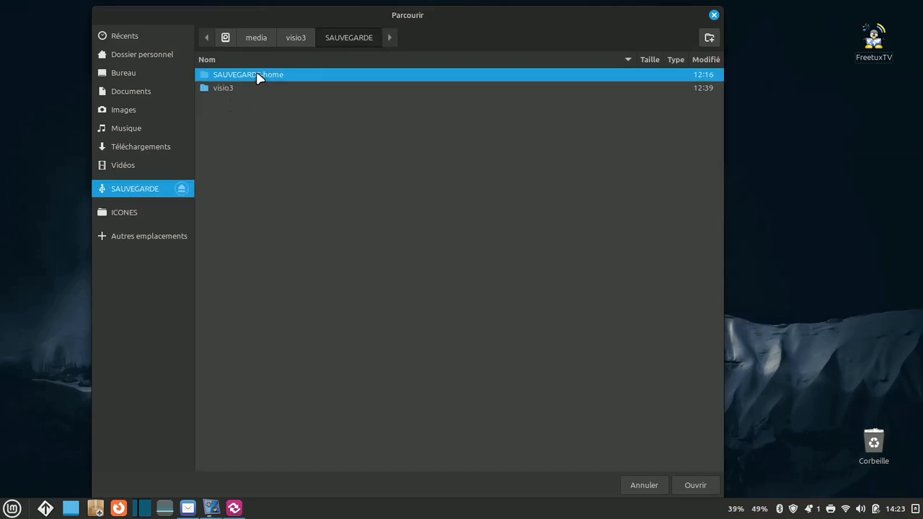
left_click(696, 485)
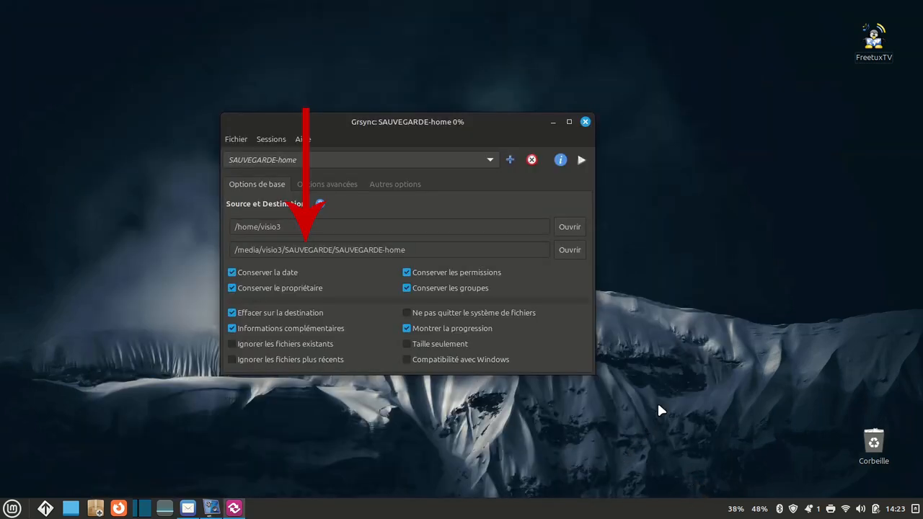
Step: Run the SAUVEGARDE-home backup with the new destination and close Grsync when it finishes
left_click(582, 160)
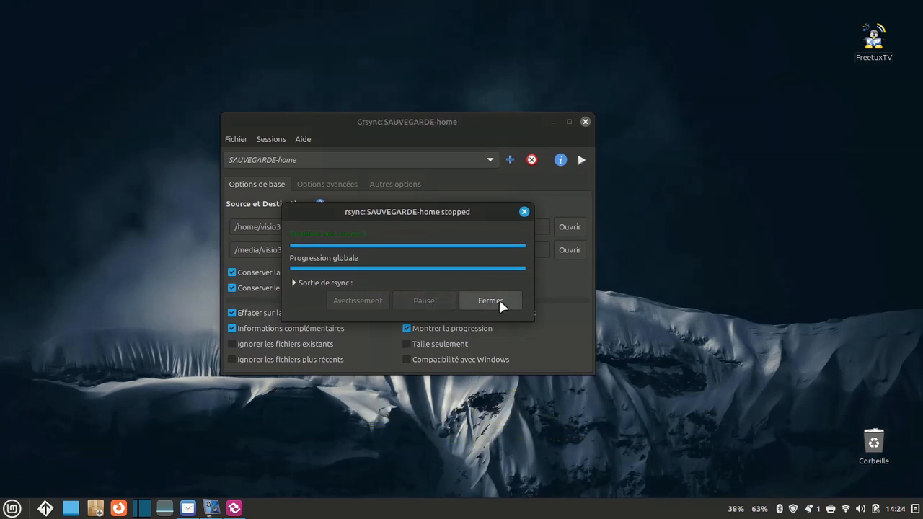
left_click(498, 303)
left_click(584, 122)
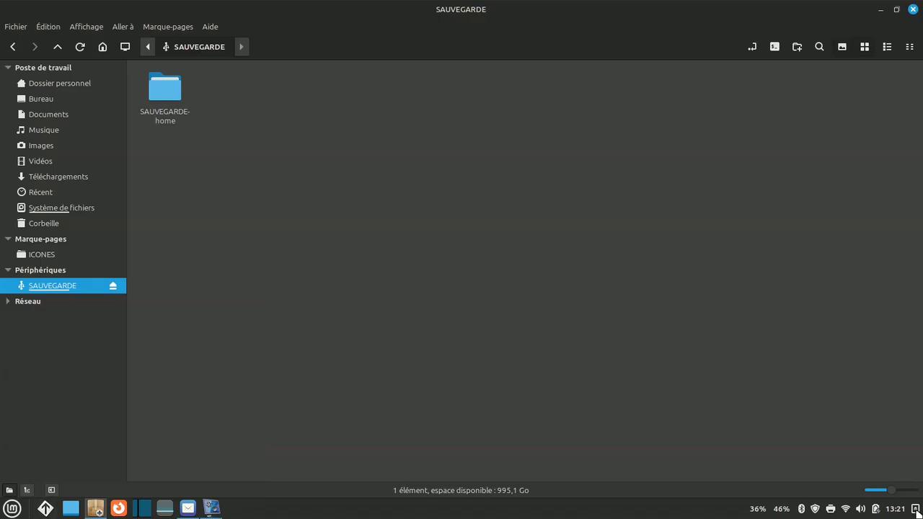
Step: Eject the SAUVEGARDE drive from the removable drives list and dismiss the notification
left_click(916, 510)
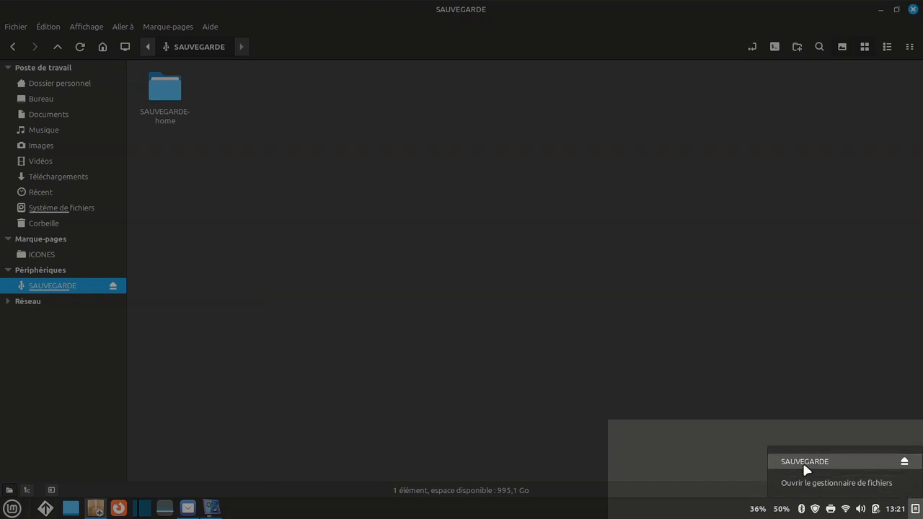
left_click(905, 462)
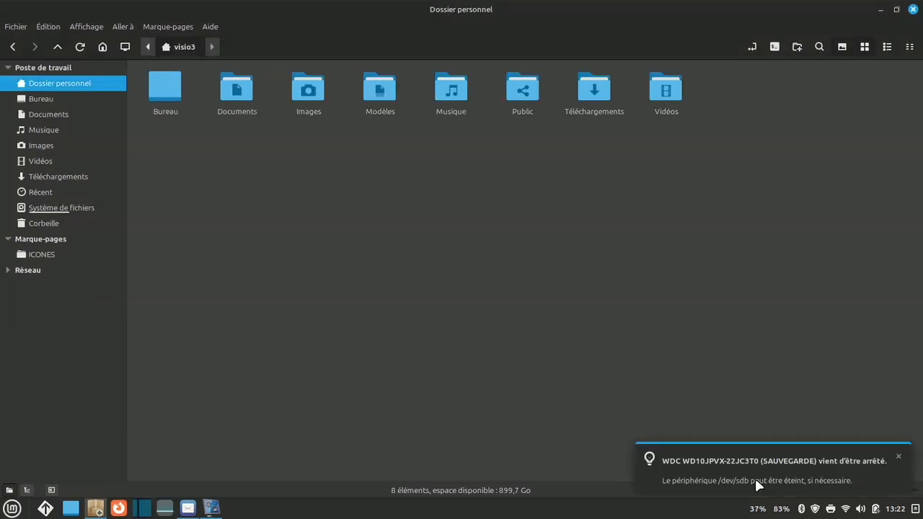
left_click(707, 469)
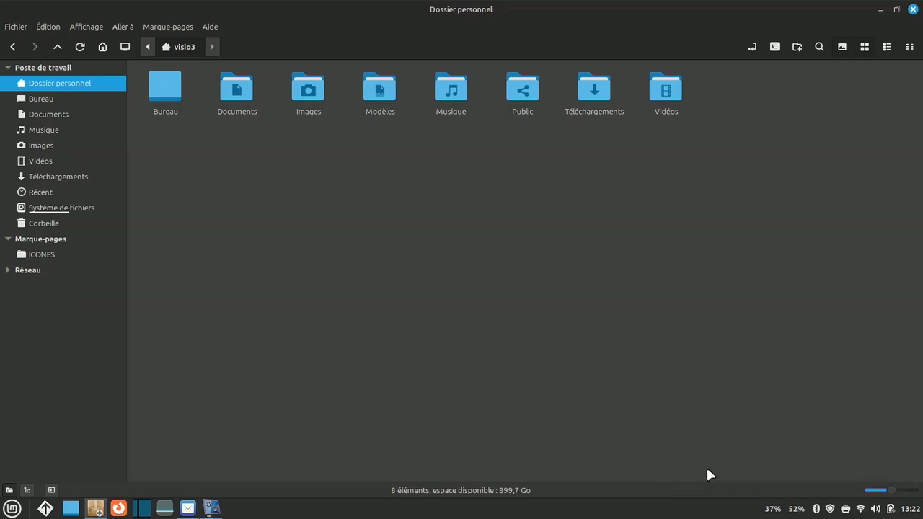